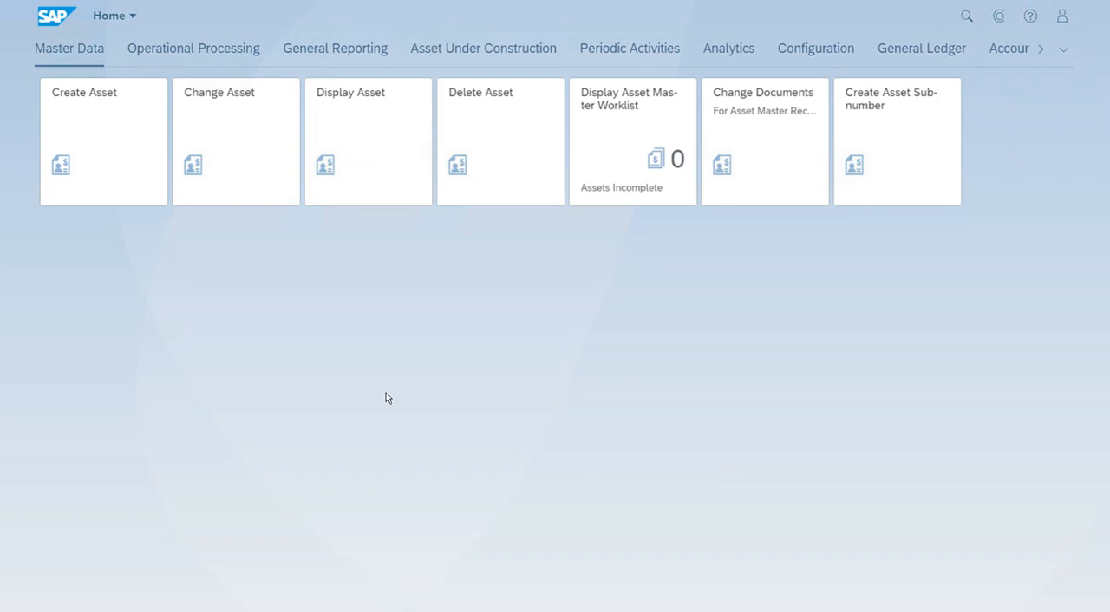
- Start creating an asset and look up asset class 3200 (Computer Hardware) in company code TA15 as its class
click(137, 174)
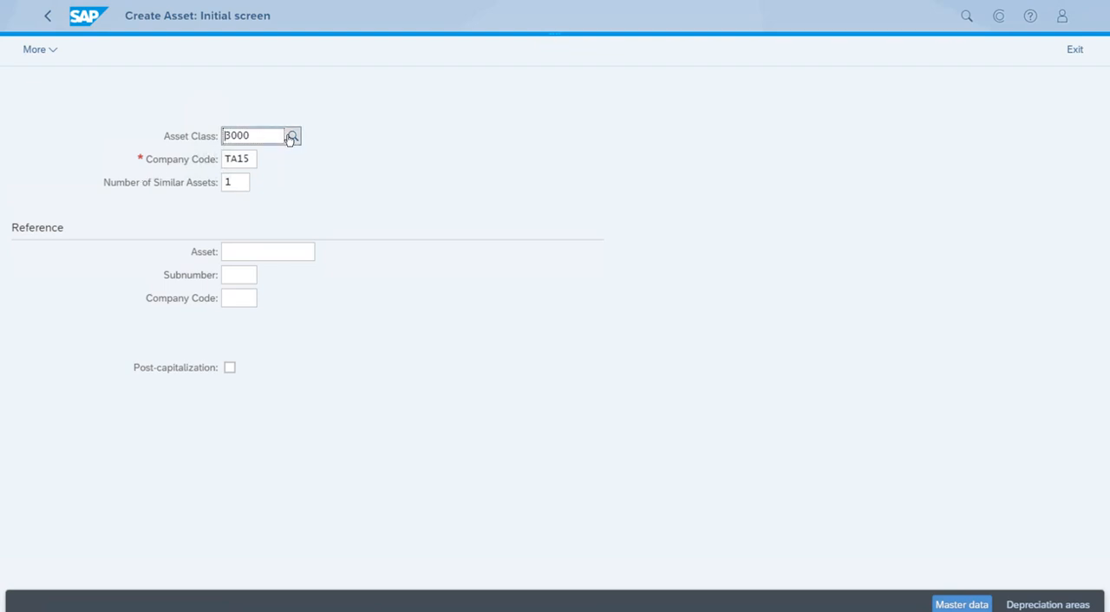
click(291, 137)
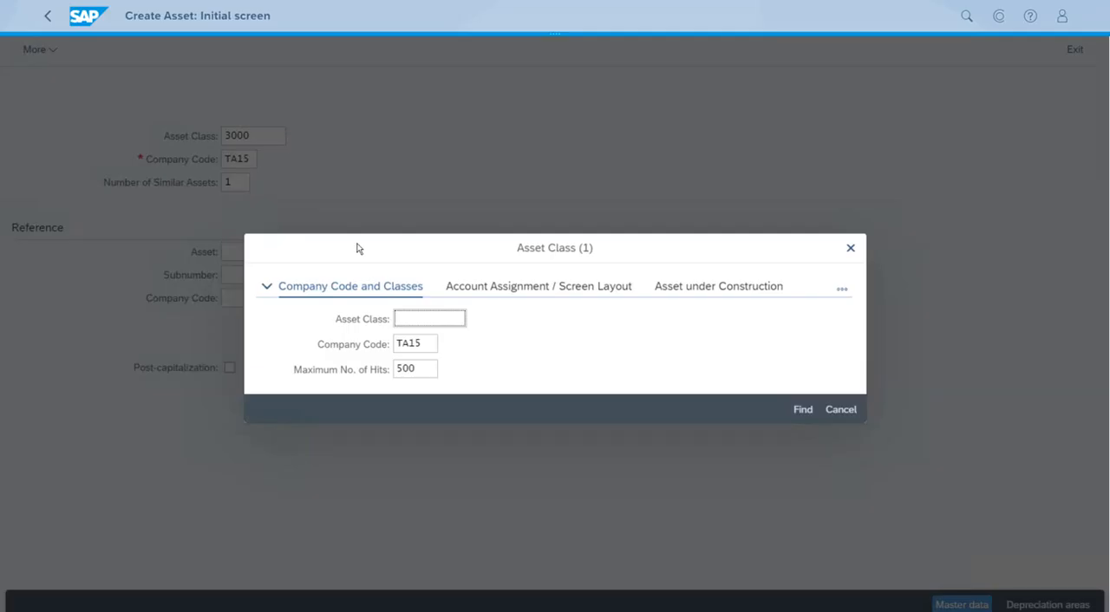
text(3200)
click(795, 409)
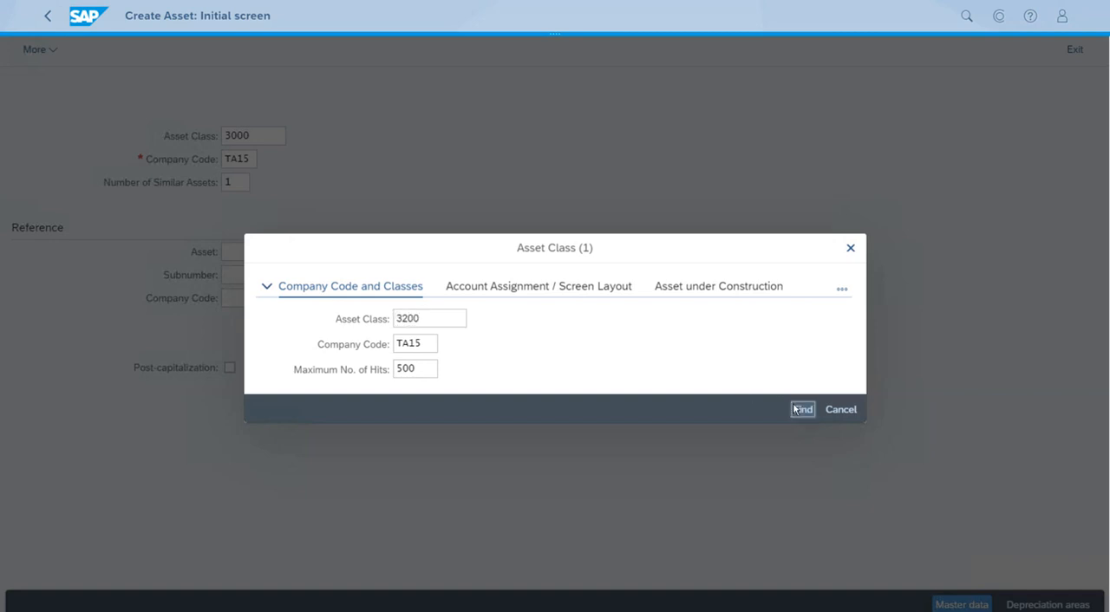
click(447, 347)
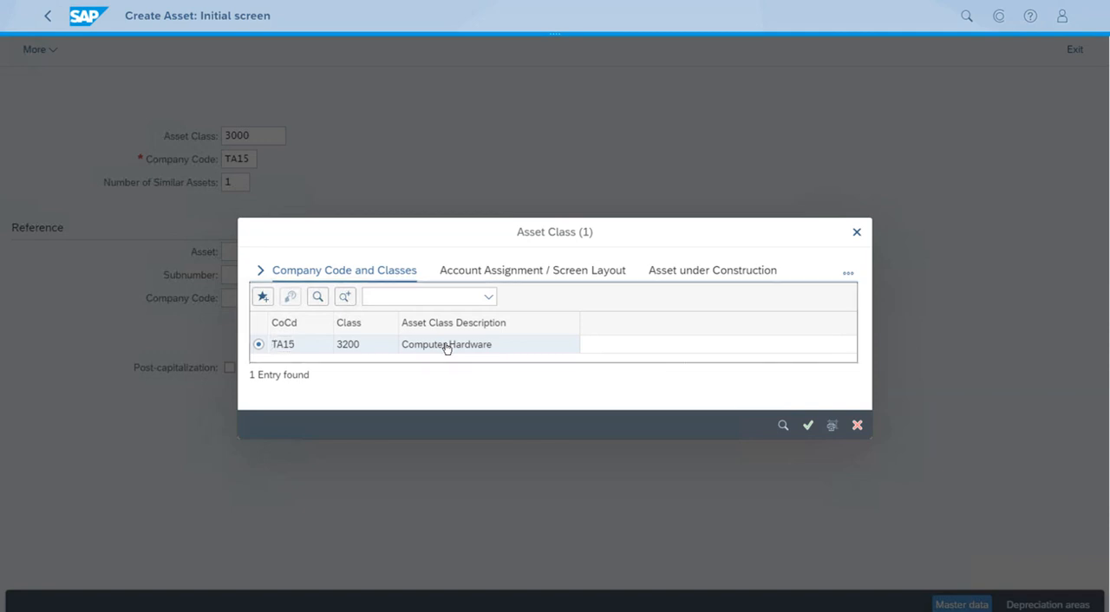
click(808, 426)
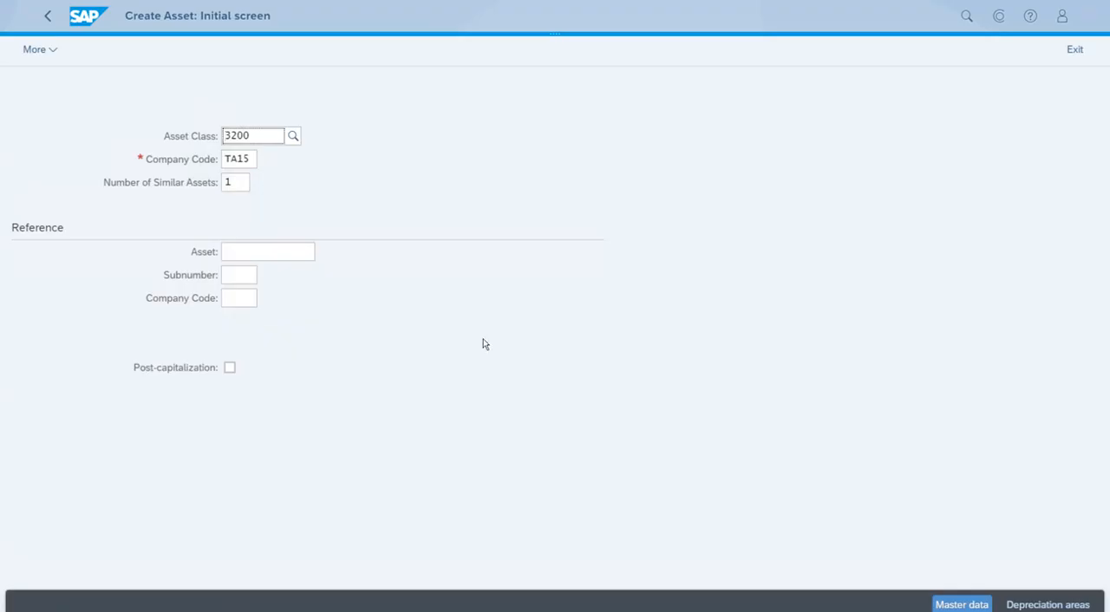
- Set the number of similar assets to 10 and proceed to the master data
click(237, 183)
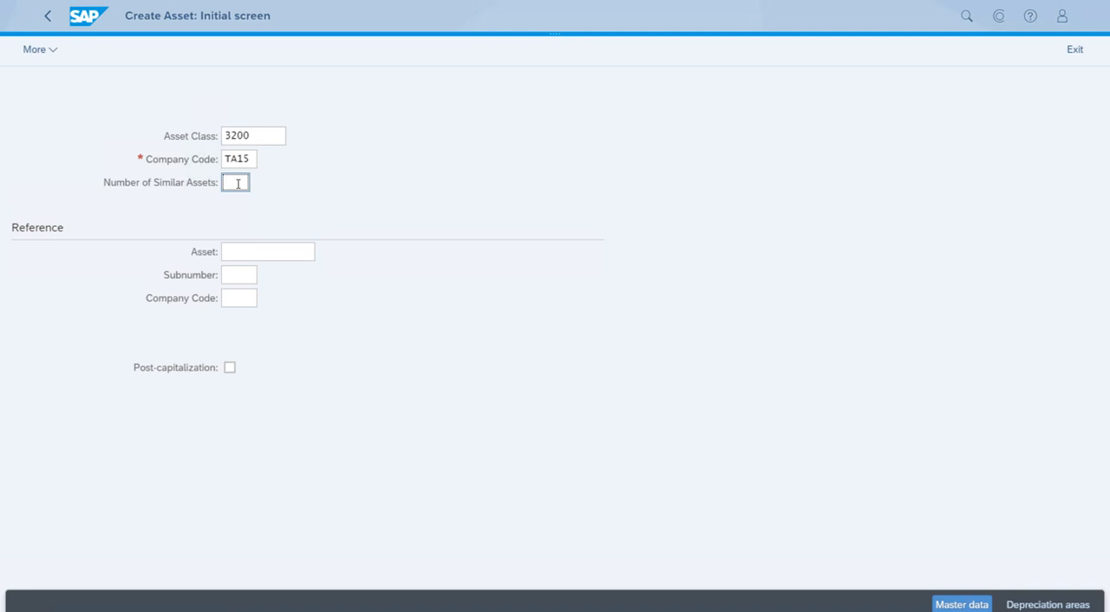
text(10)
click(962, 606)
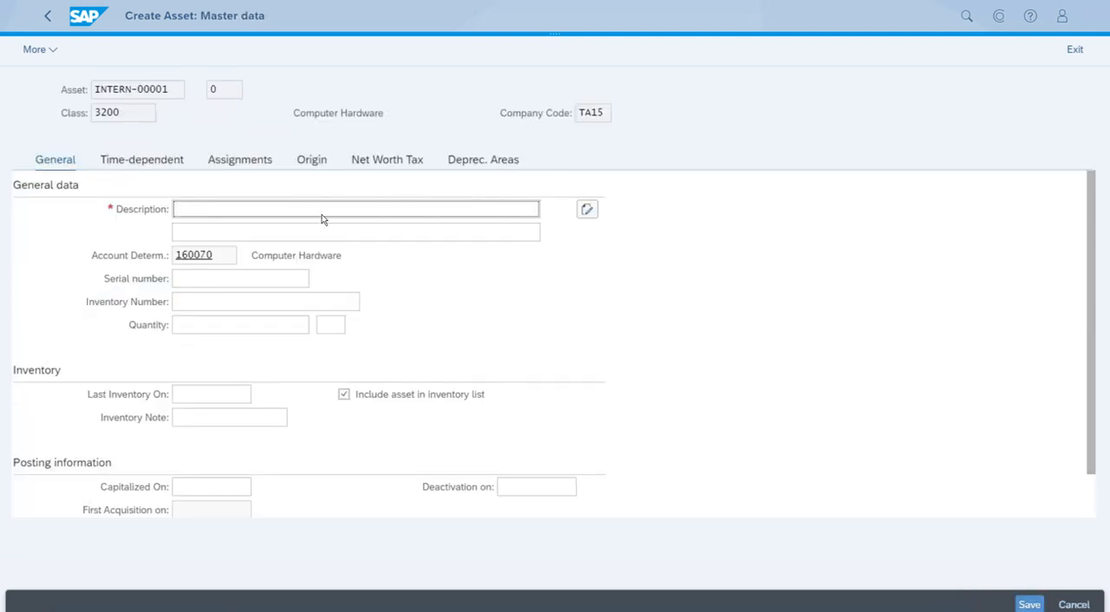
- Enter "Apple MacBook Pro Retina Display" as the asset's description
click(312, 210)
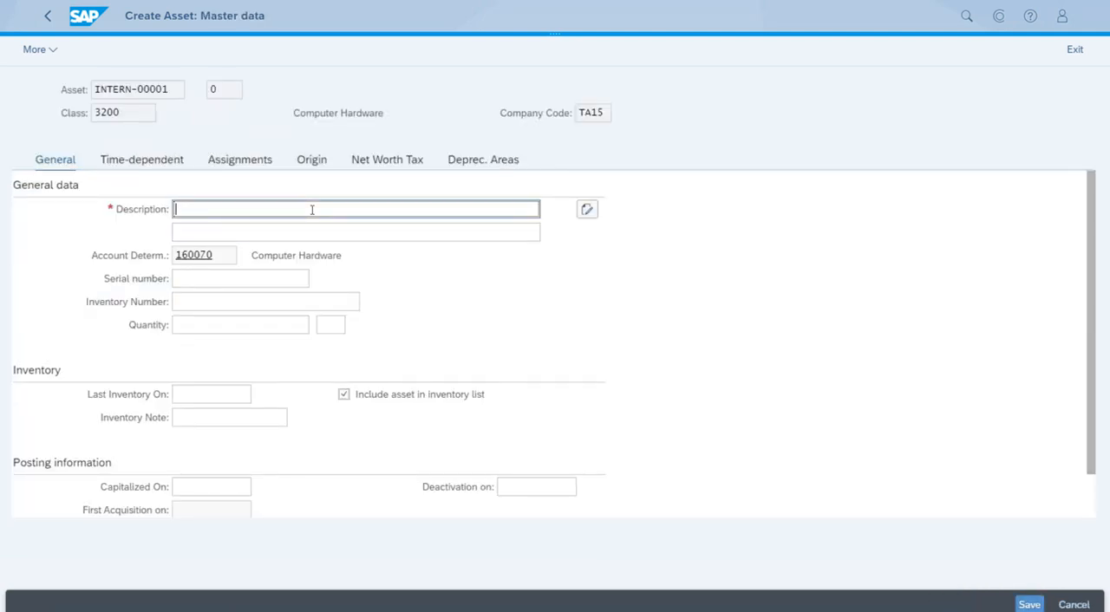
text(Apple MacBook Pro Reti)
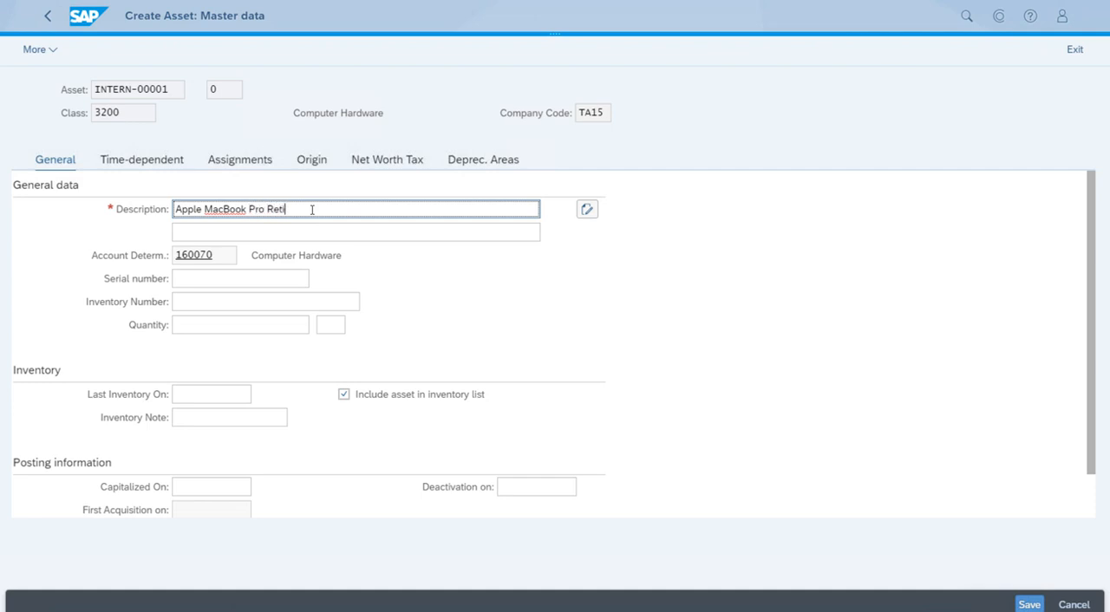
text(na Display)
- Enter "8 gb RAM 256 SSD" in the second description line of the asset
click(343, 232)
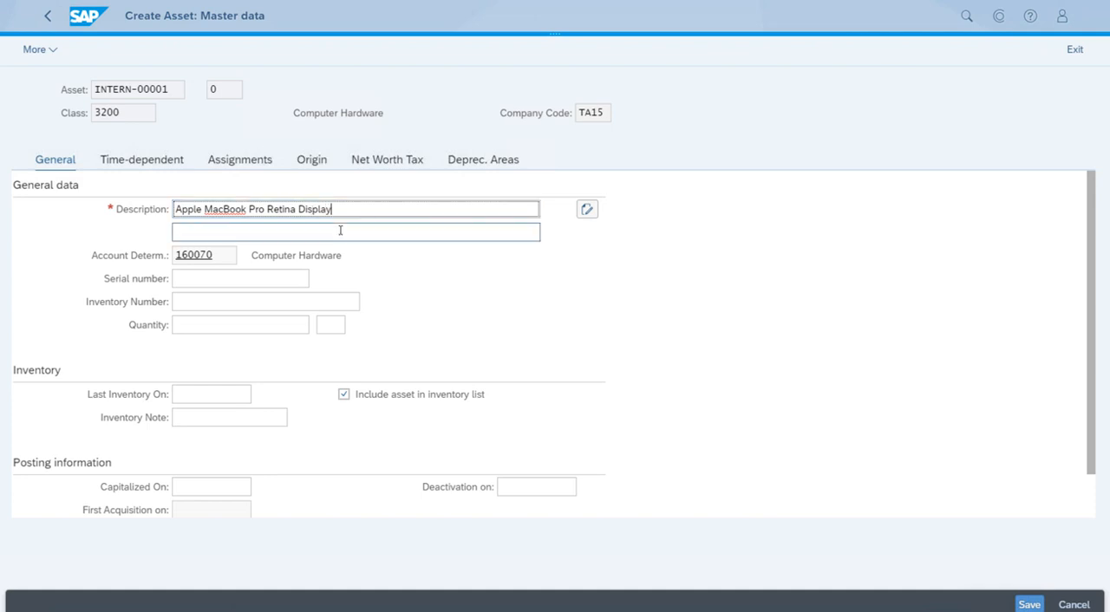
text(8 )
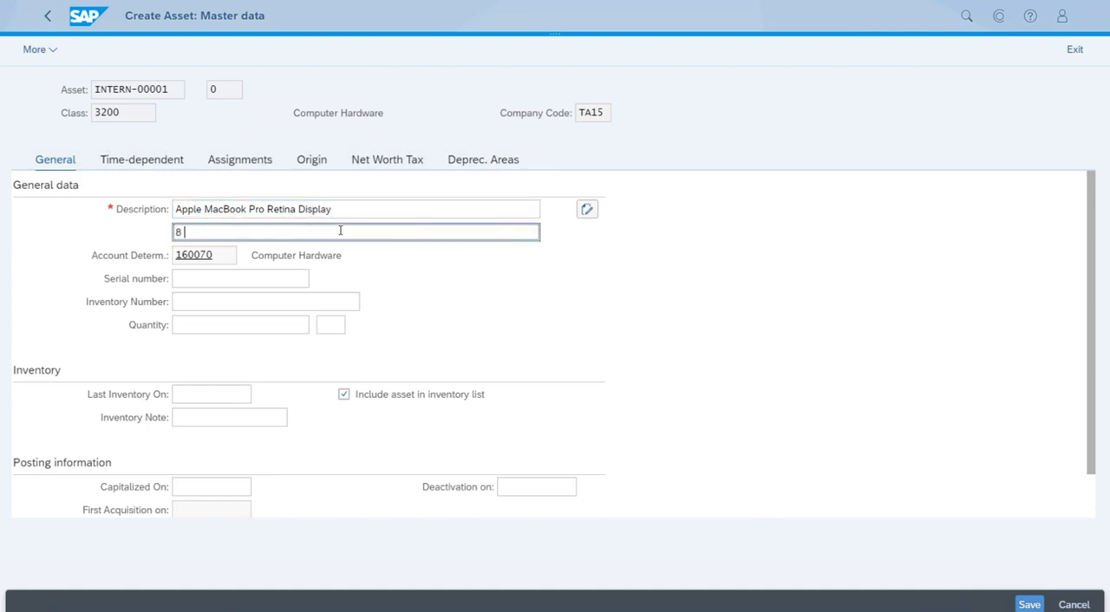
text(gb RAM 256 SSD)
- Assign cost center TA151100 (Design) in the time-dependent data and save the asset
click(137, 161)
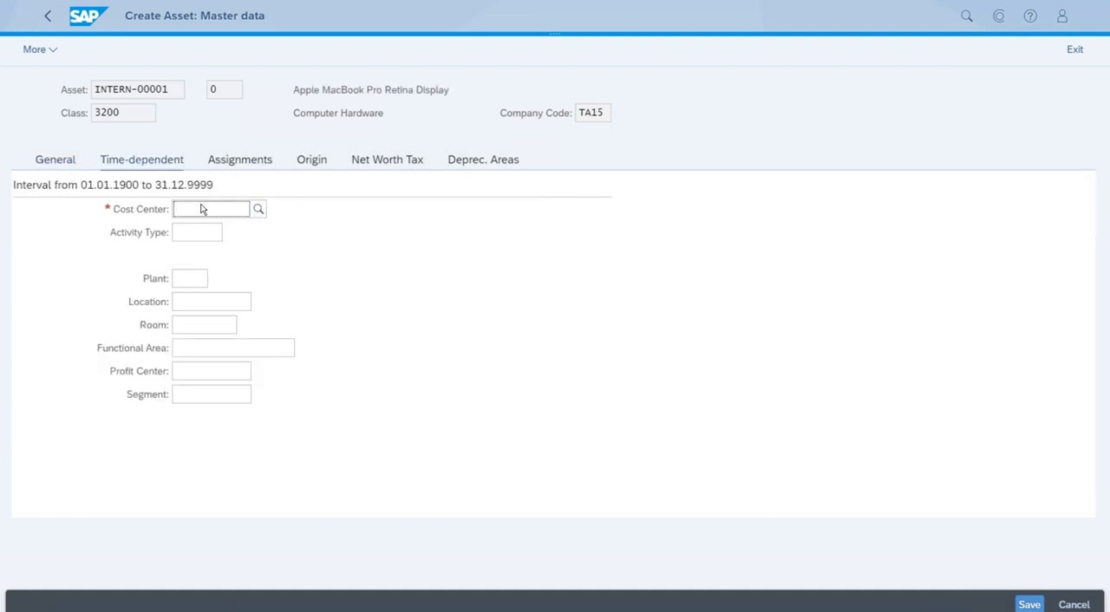
click(204, 210)
text(TA1520)
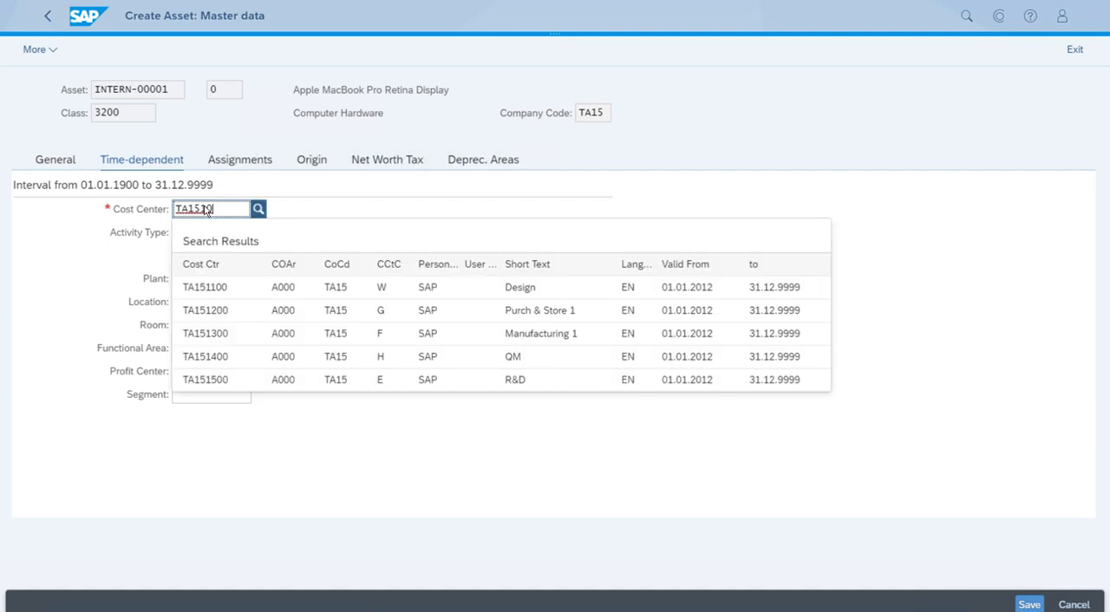
key(BackSpace)
text(100)
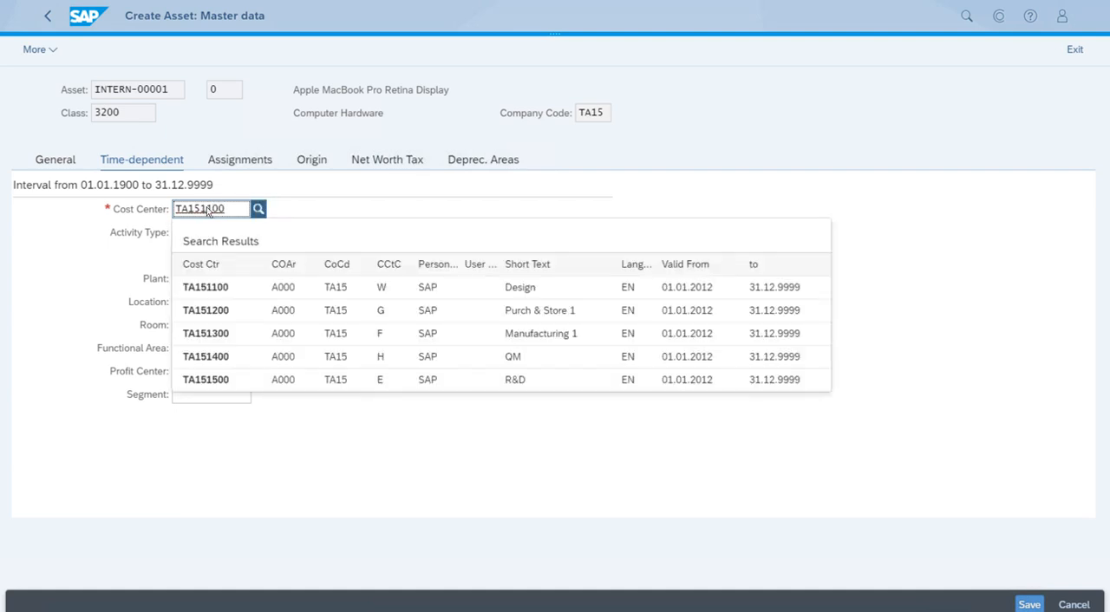
click(517, 292)
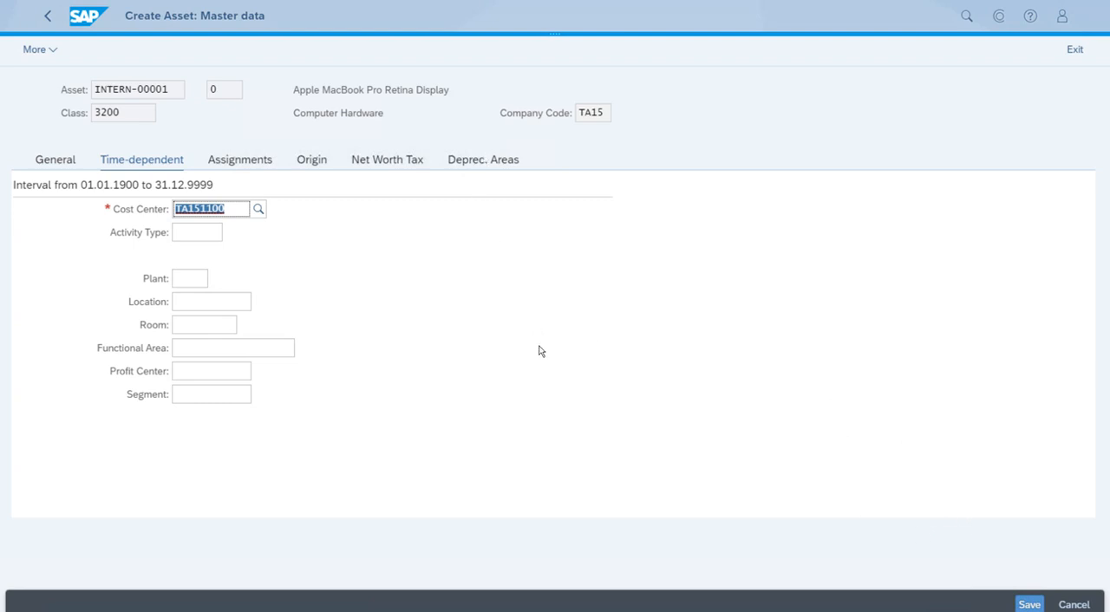
click(1031, 605)
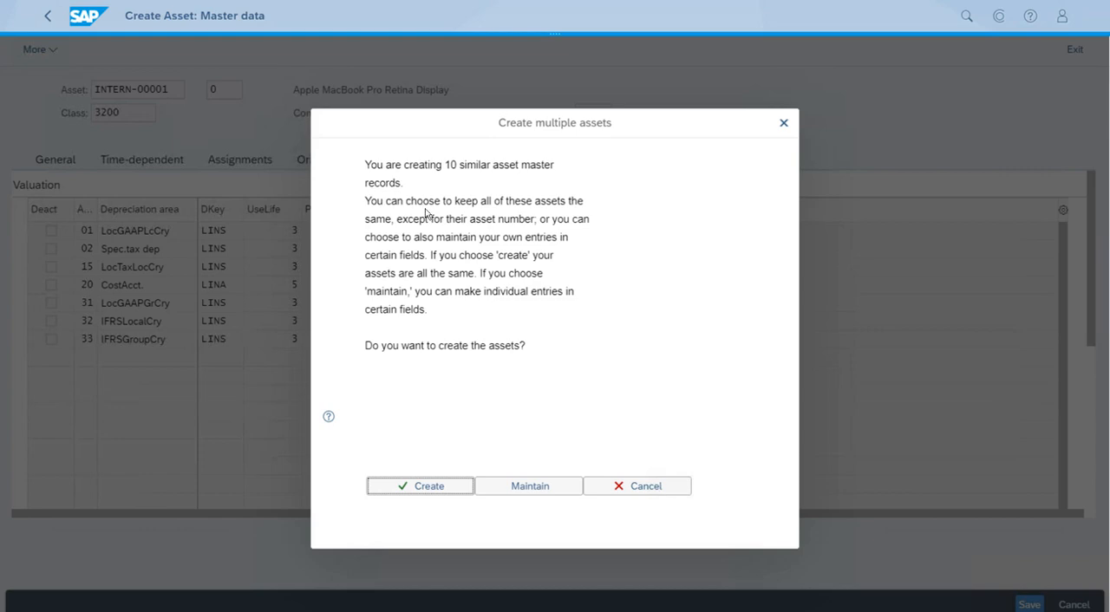
- Choose to maintain the similar assets individually and give assets 1 to 10 the inventory numbers 0001 through 0010 in order
click(559, 494)
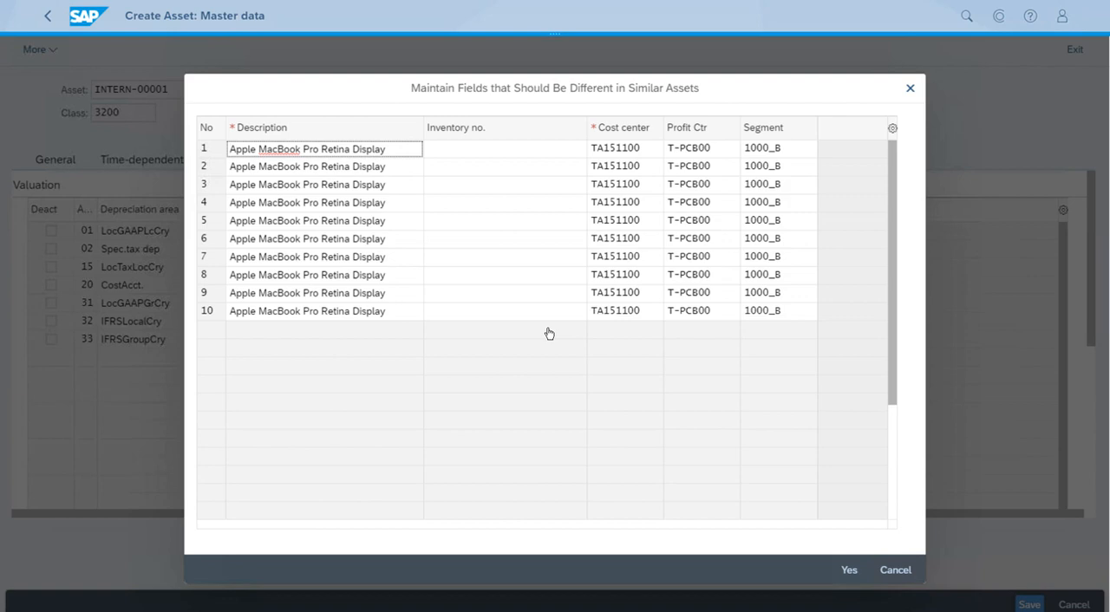
click(448, 156)
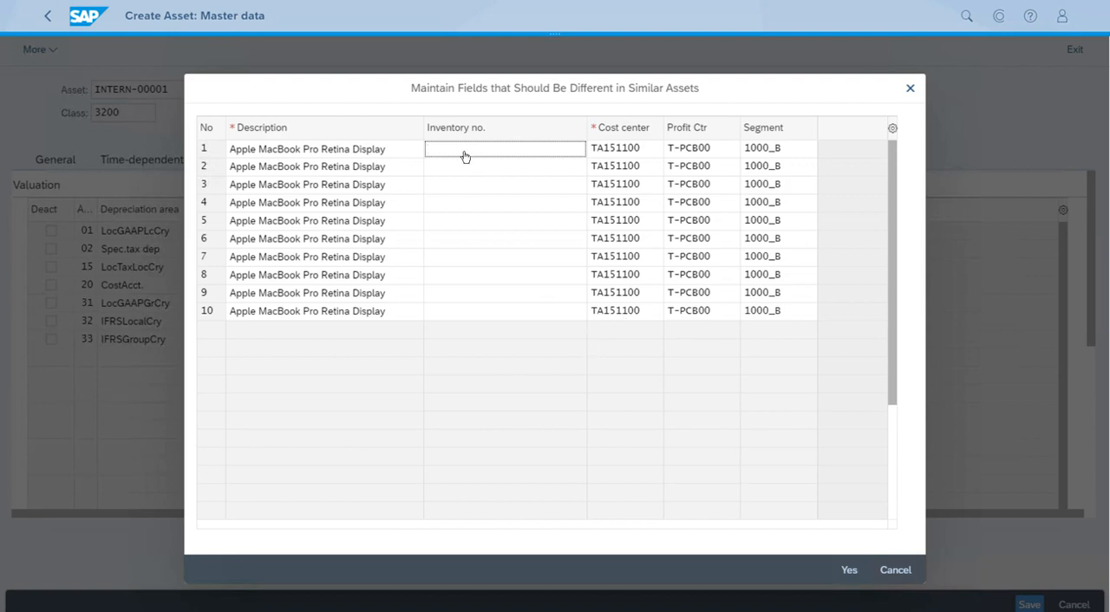
text(0001)
click(469, 170)
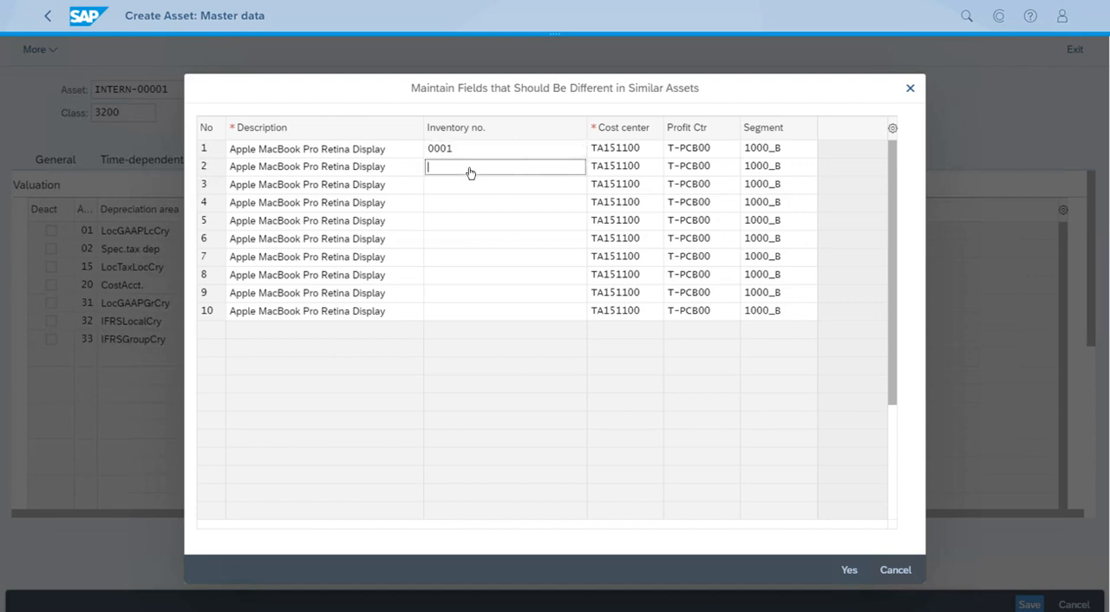
text(0002)
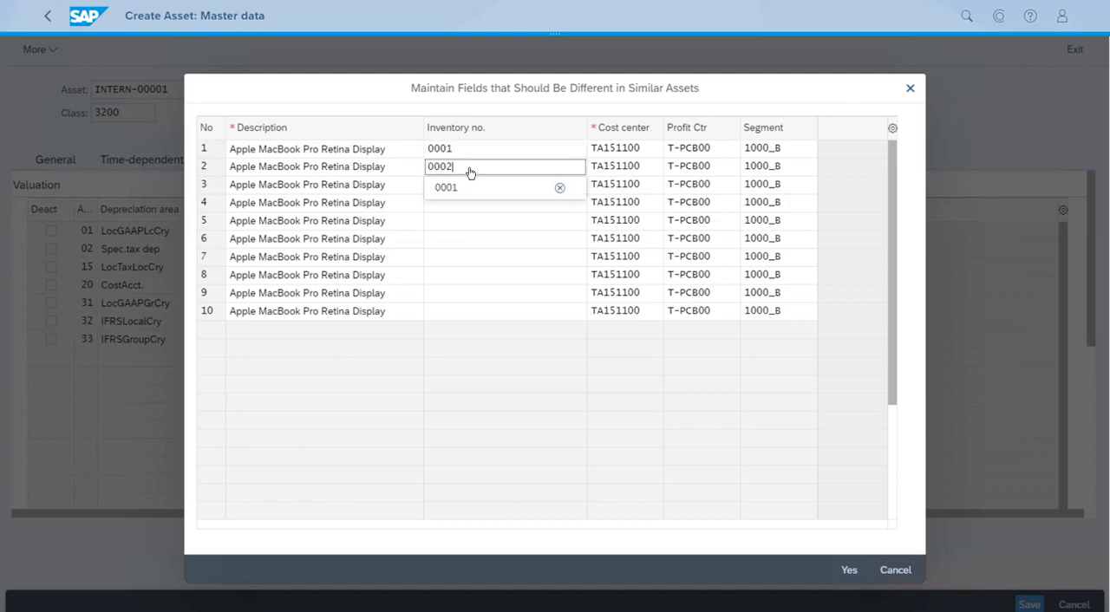
click(469, 186)
text(0003)
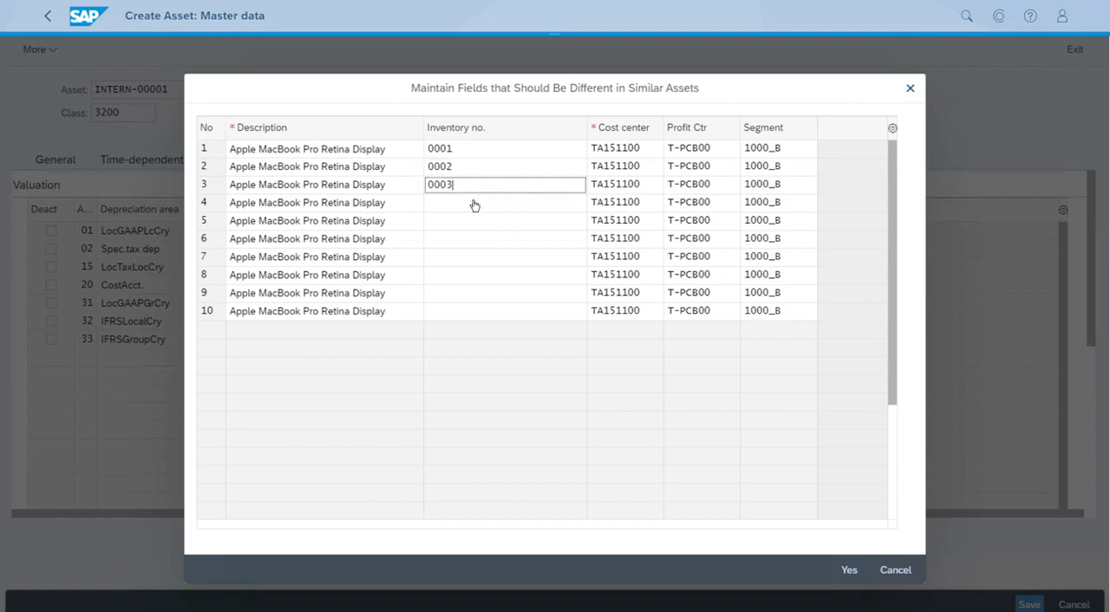
click(474, 204)
text(0004)
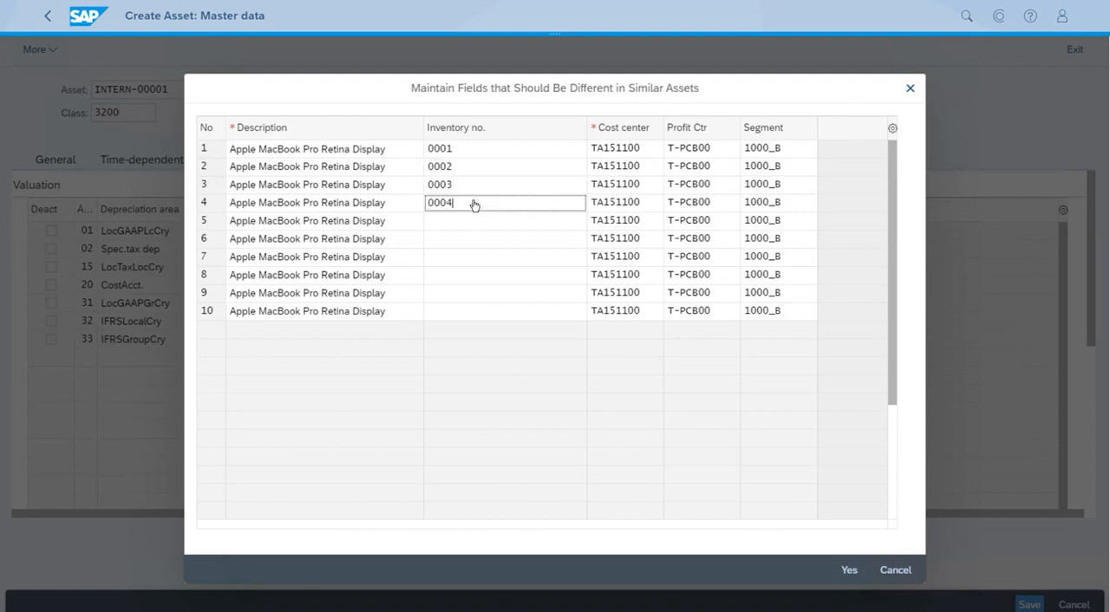
click(495, 224)
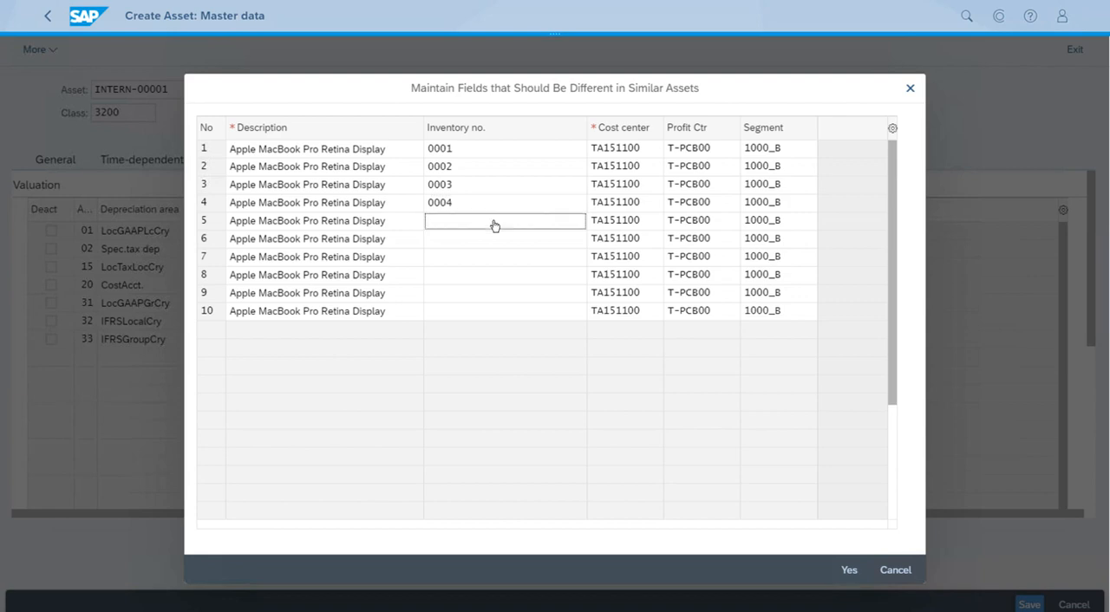
text(0005)
click(502, 241)
text(0006)
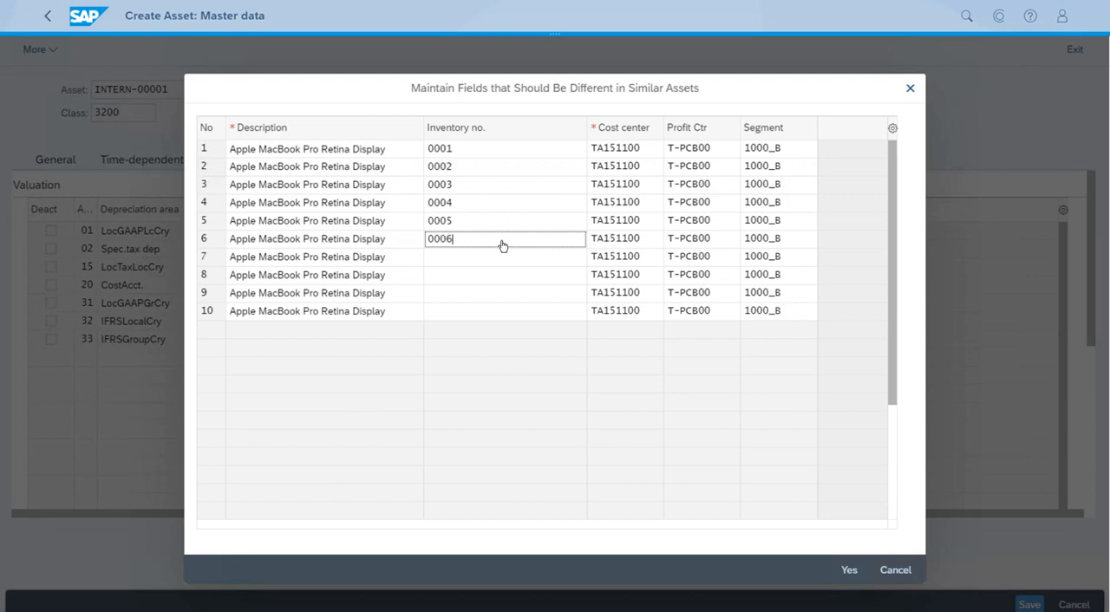
click(507, 258)
text(0007)
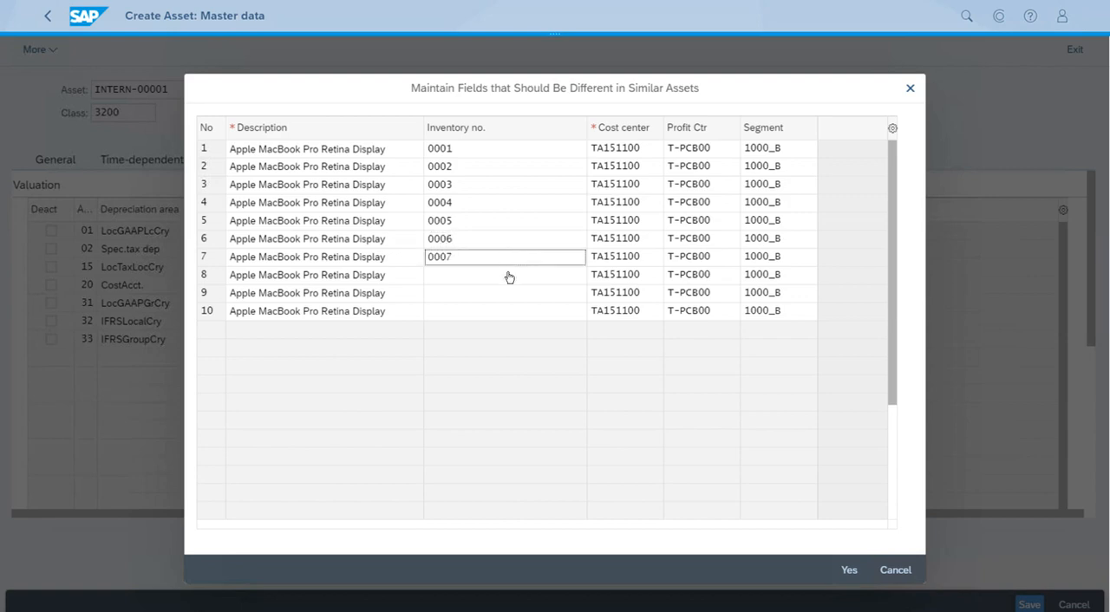
click(509, 275)
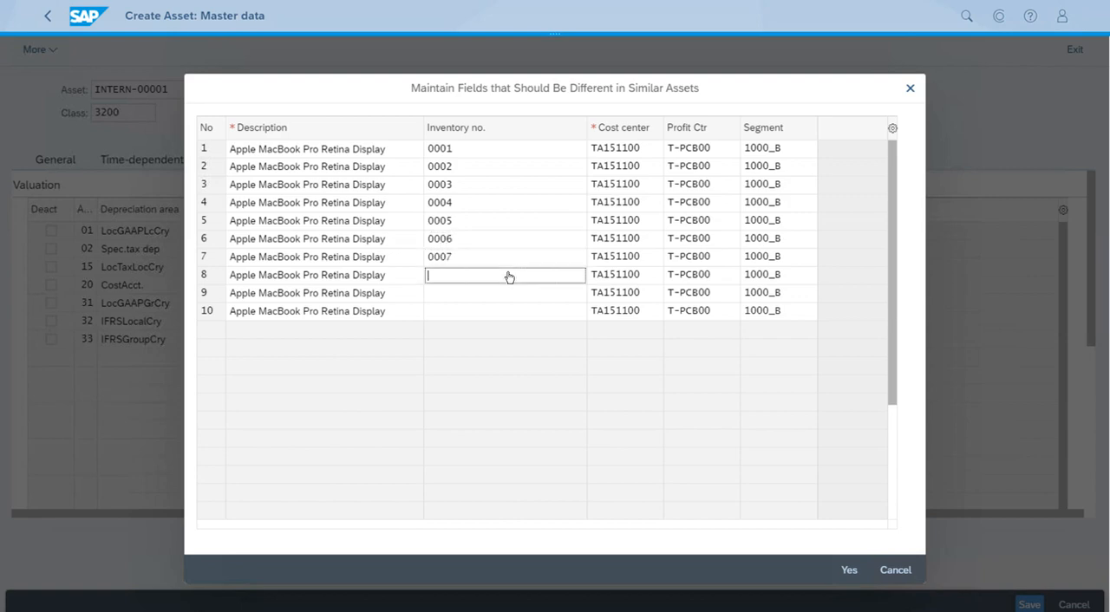
text(00)
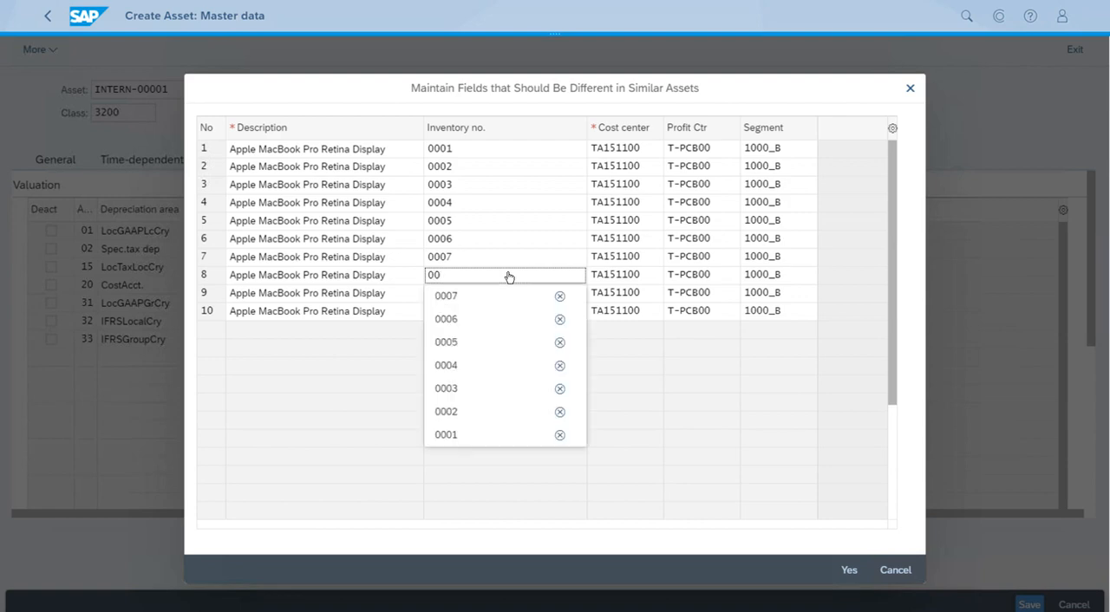
text(08)
click(504, 293)
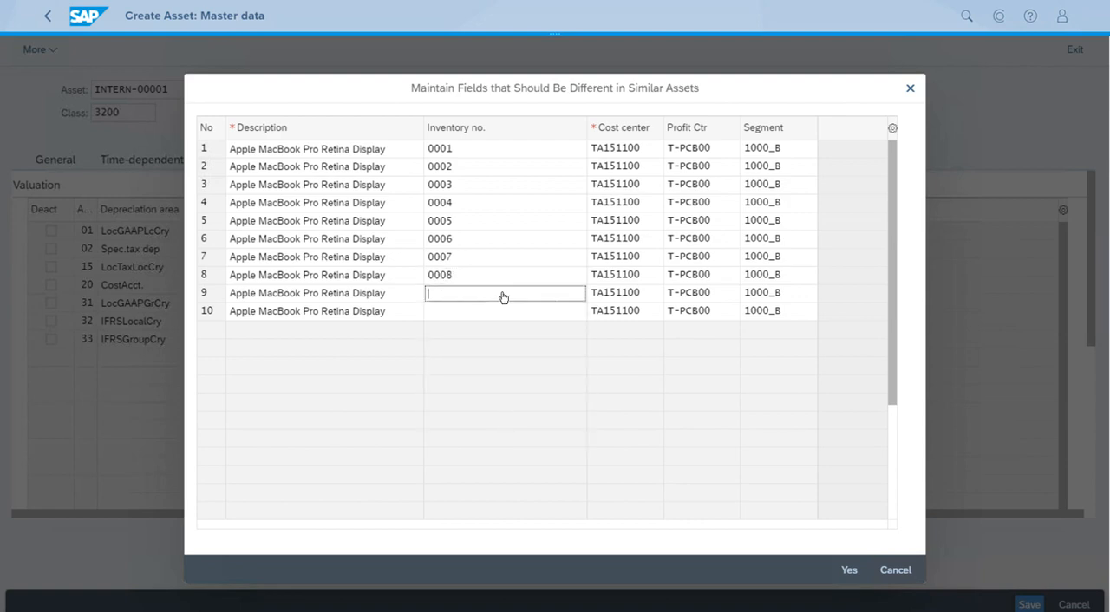
text(0009)
click(508, 315)
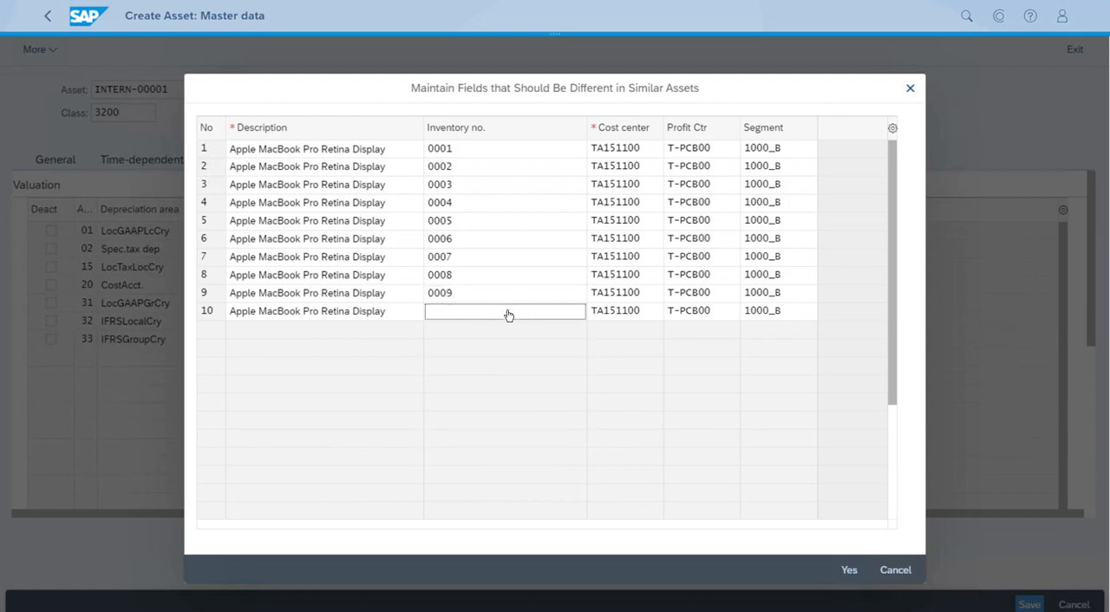
text(0010)
- Confirm the individual field entries and create the ten similar assets
click(850, 570)
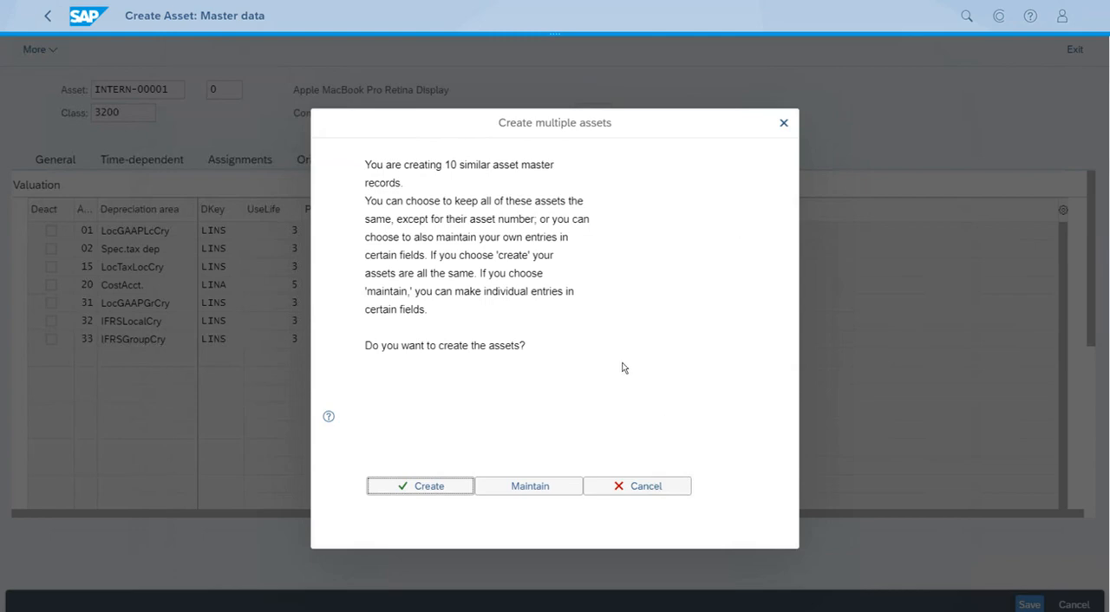
click(429, 487)
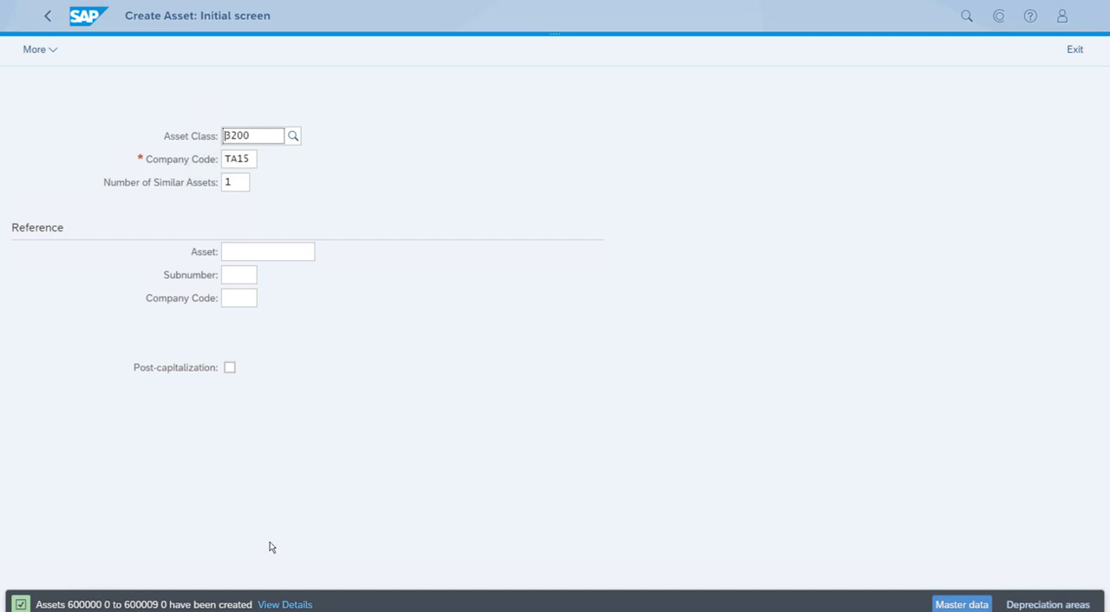
- Close the asset creation screen and confirm leaving the page to get back to the home page
click(437, 501)
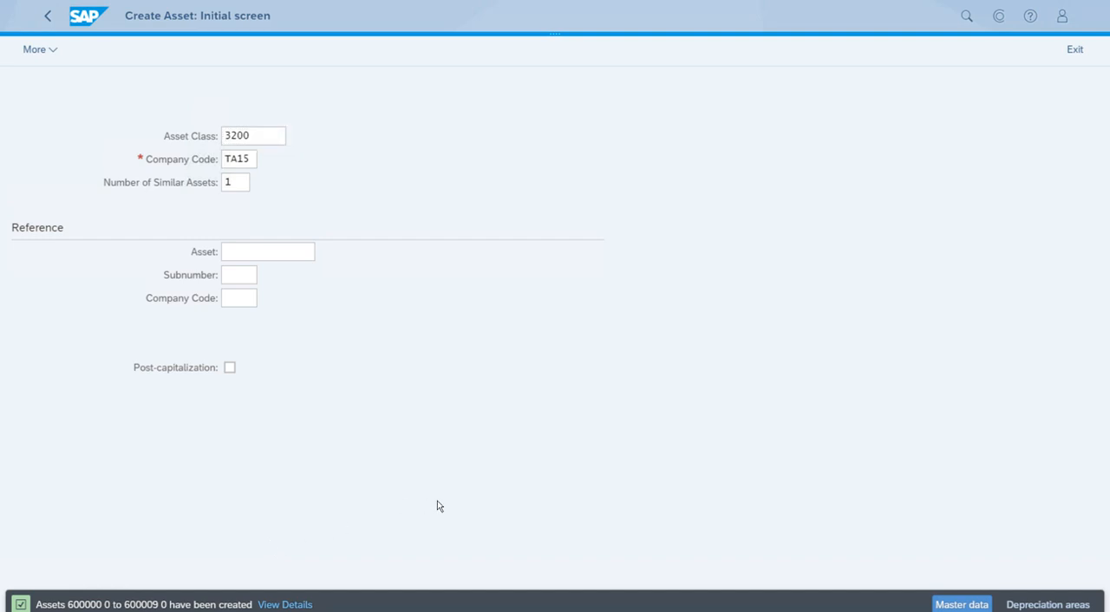
key(ctrl+w)
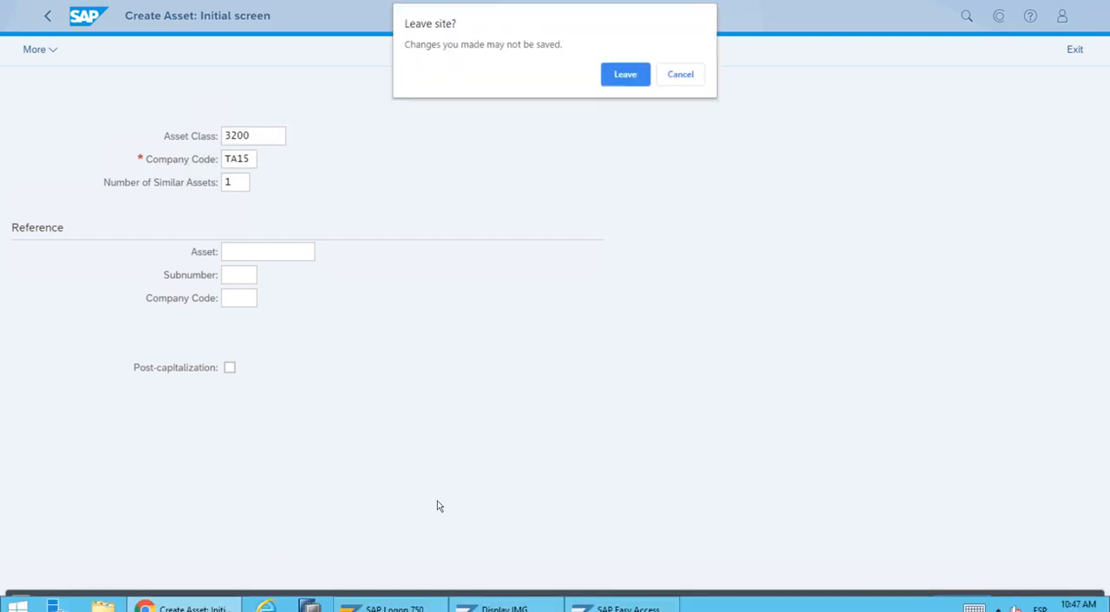
click(624, 74)
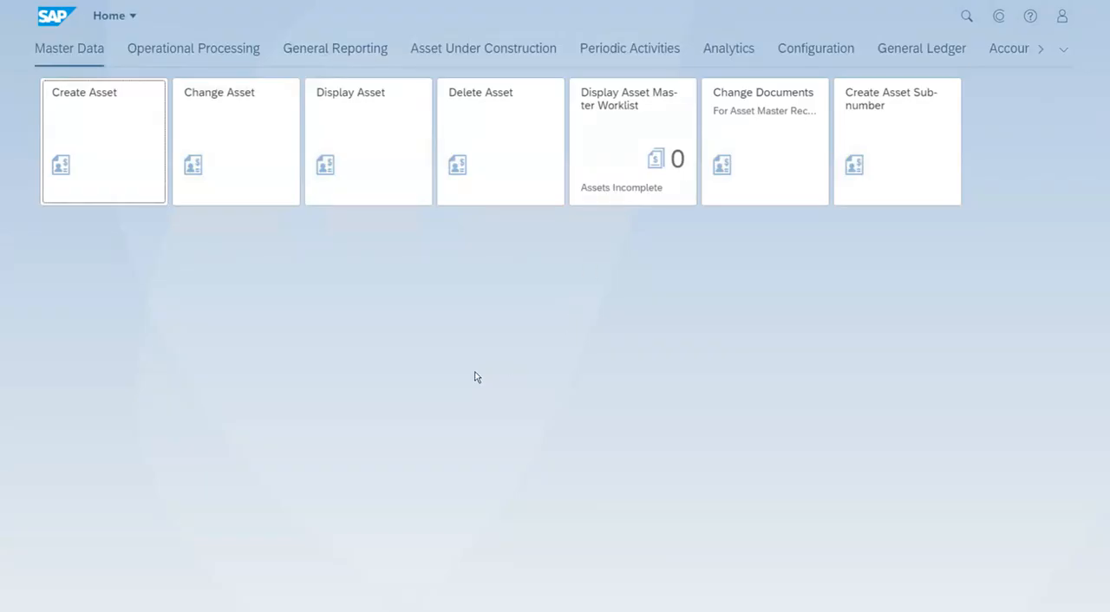